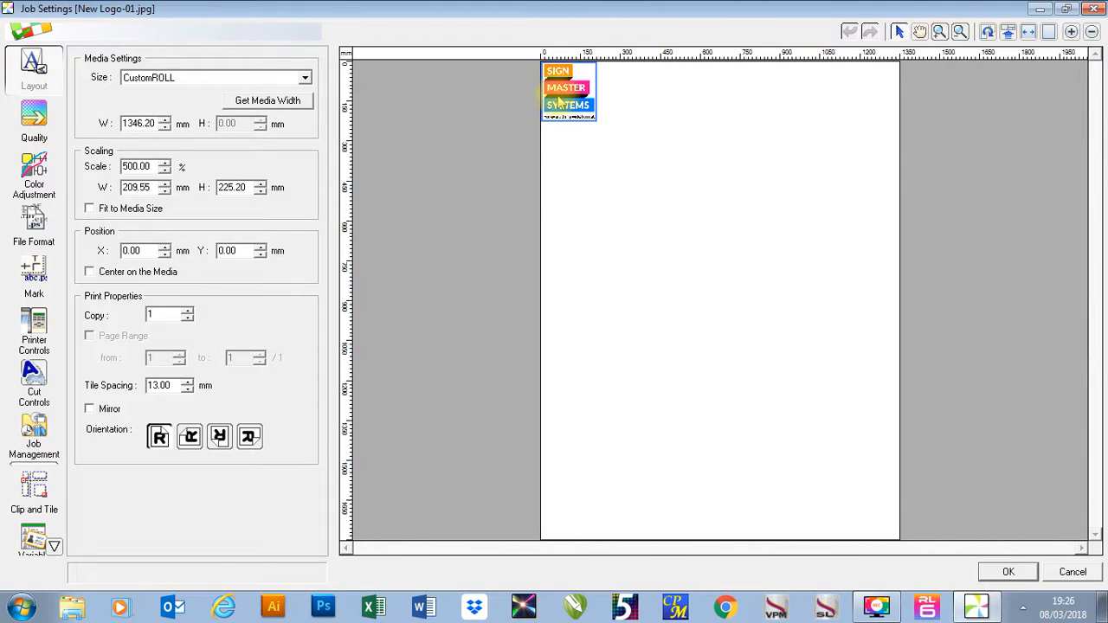
Scale the logo print to a width of 2000 mm.
drag(154, 165, 107, 172)
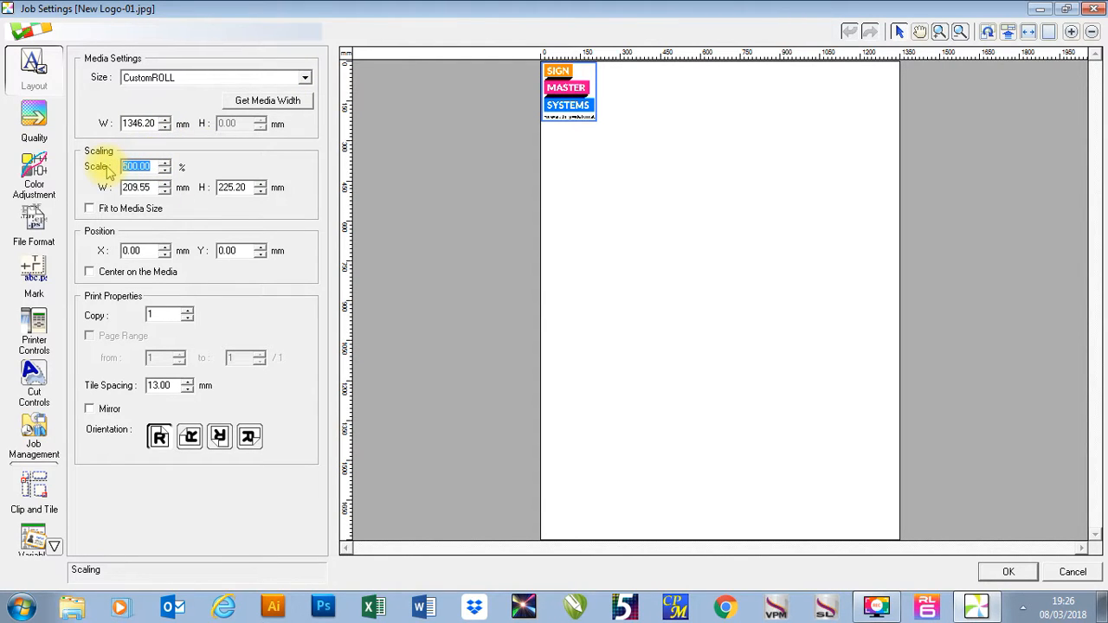
drag(149, 186, 98, 186)
text(2)
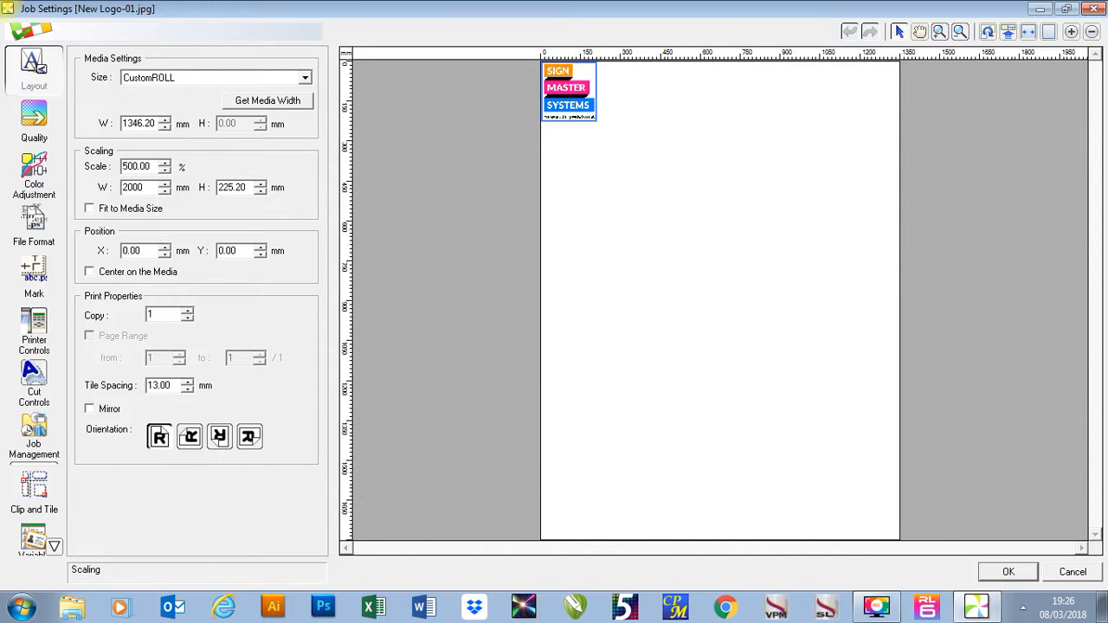
text(000)
key(Return)
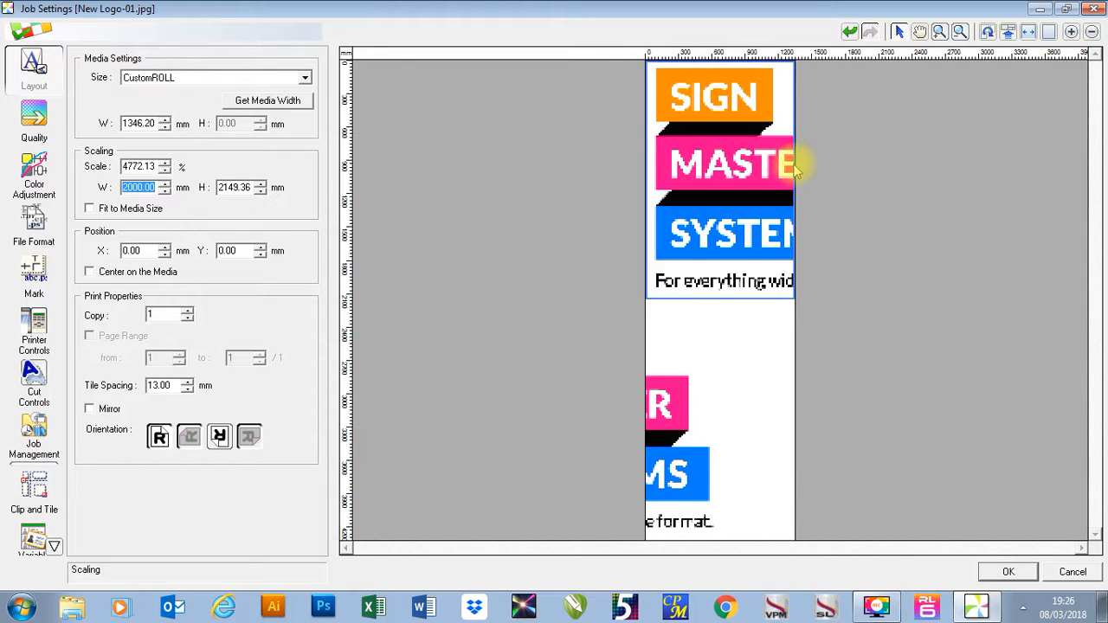
Select each of the two logo pieces in the layout preview to examine how the print is split across the media.
click(743, 189)
click(675, 432)
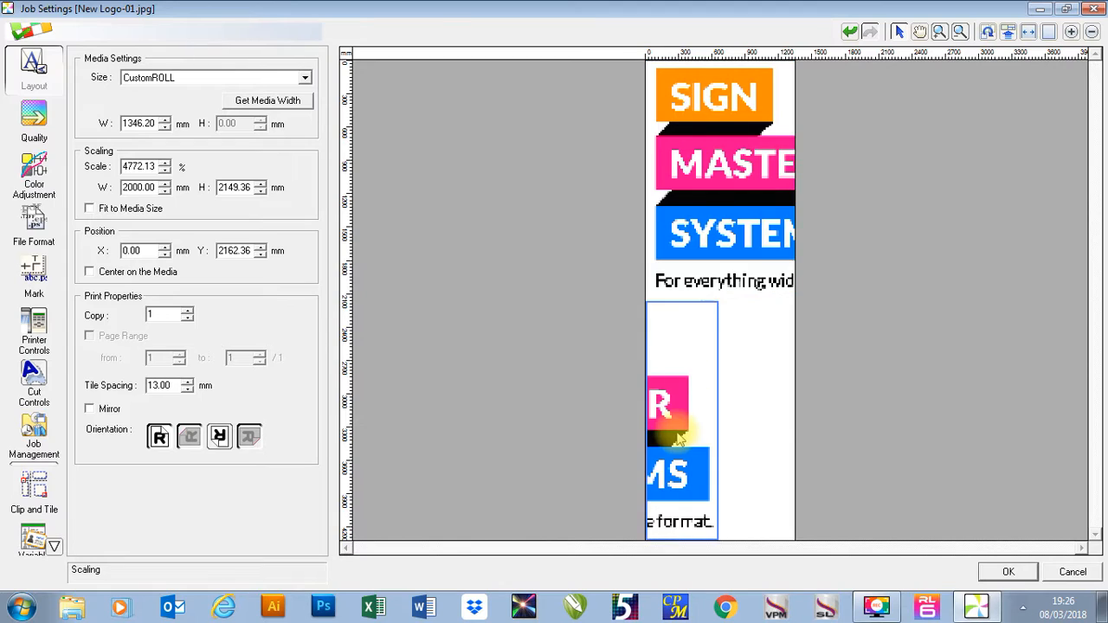
click(725, 146)
click(677, 431)
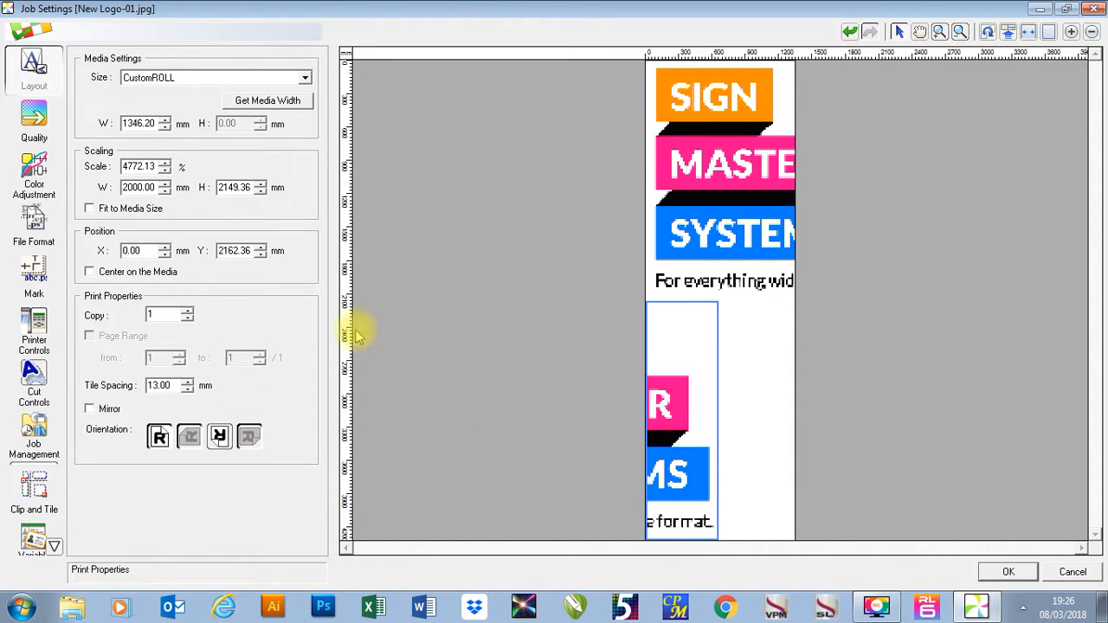
In the Clip and Tile settings, inspect the second column's tile and switch the tiling mode to Tile Size.
click(35, 493)
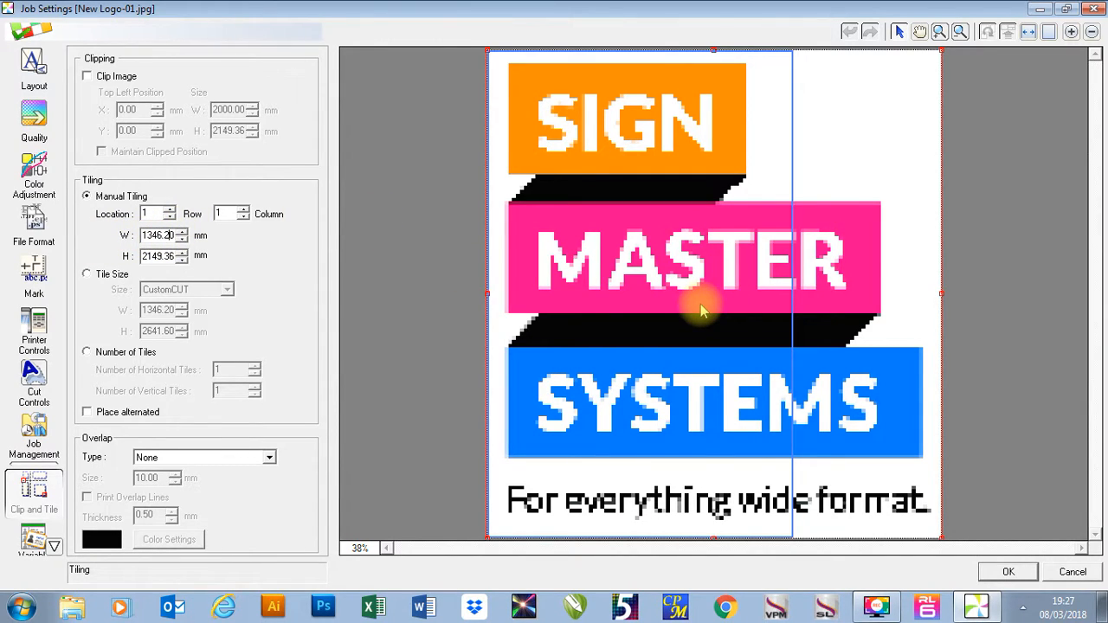
click(866, 283)
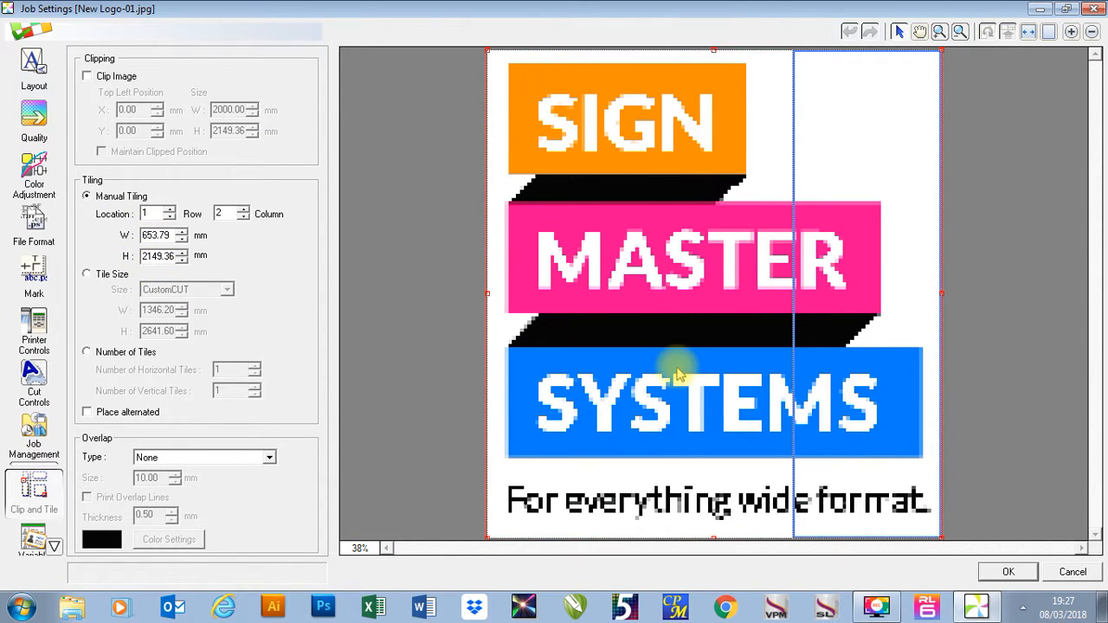
click(88, 275)
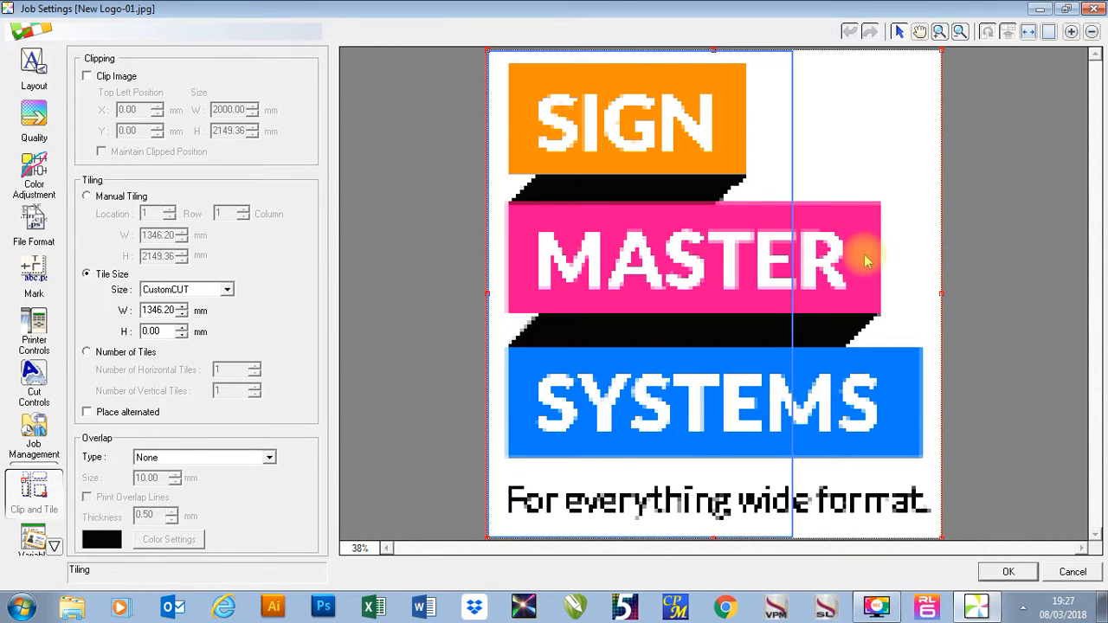
Tile the logo by Number of Tiles with 3 horizontal tiles and 1 vertical tile, and select individual tiles to check them.
click(87, 352)
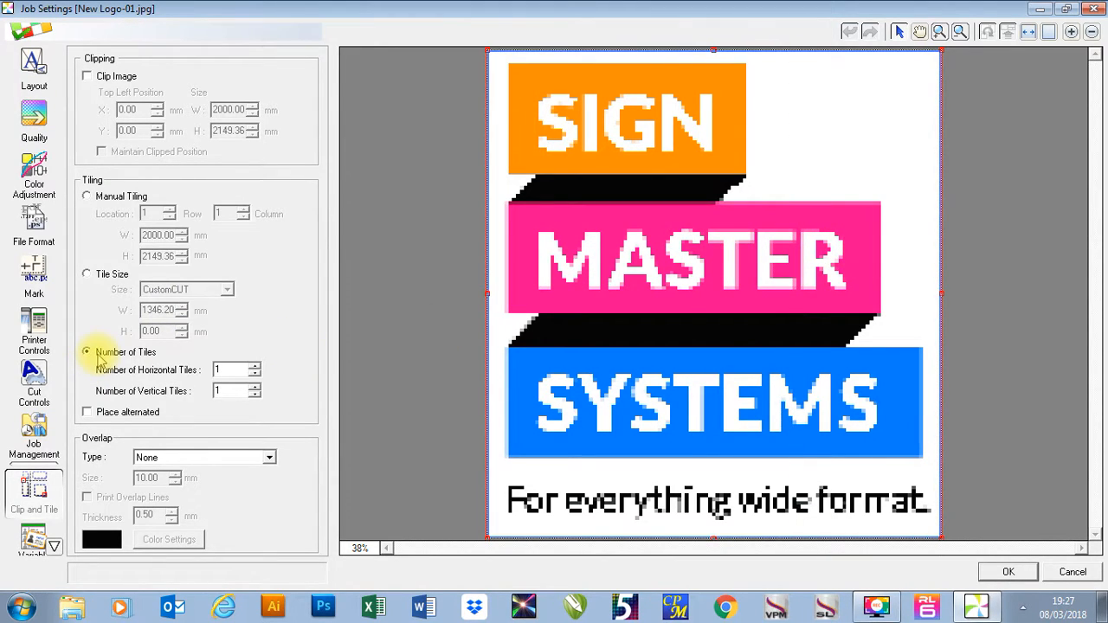
click(255, 366)
click(255, 366)
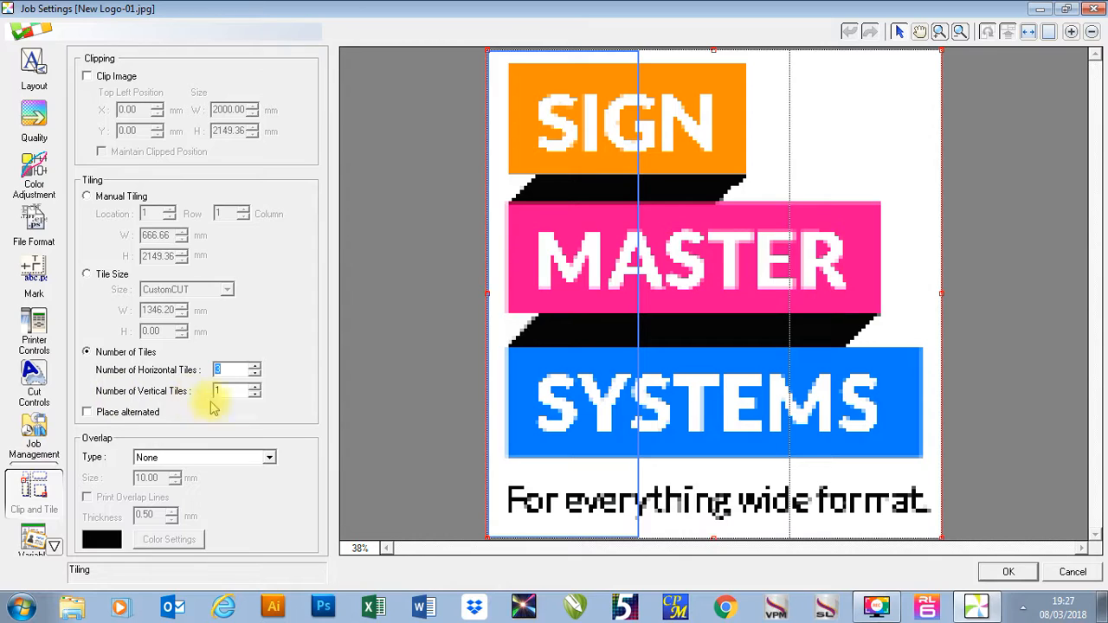
click(254, 388)
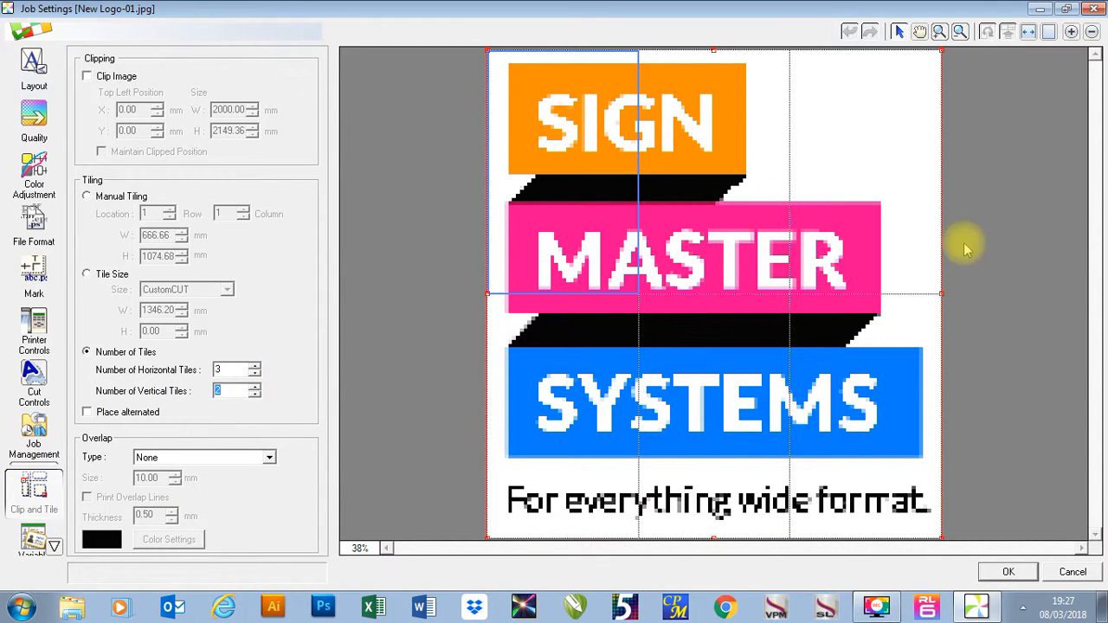
click(254, 396)
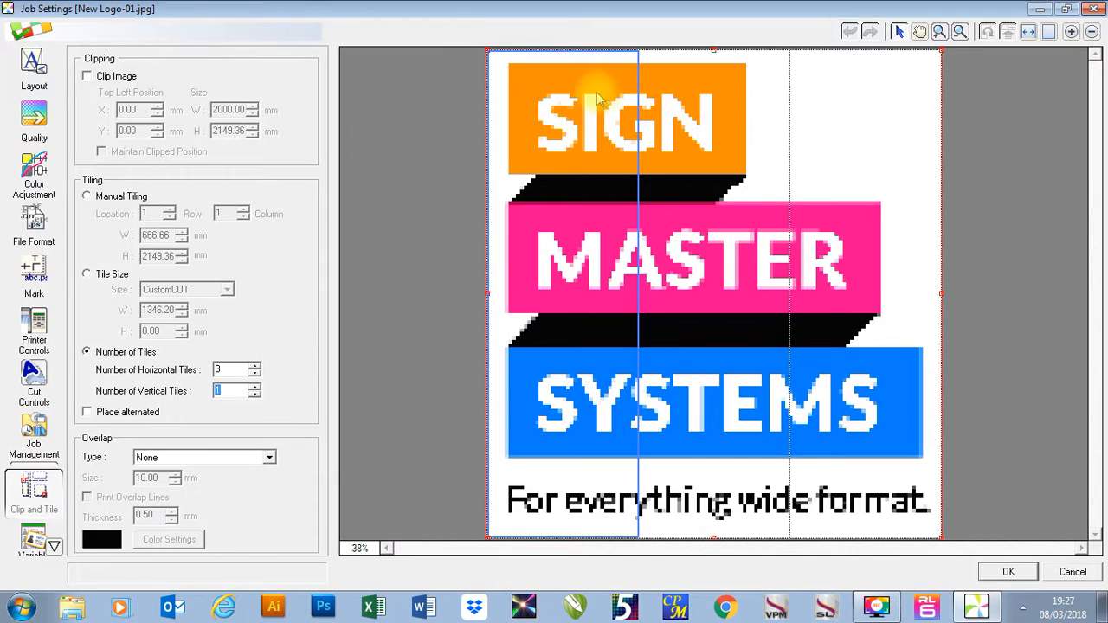
click(702, 262)
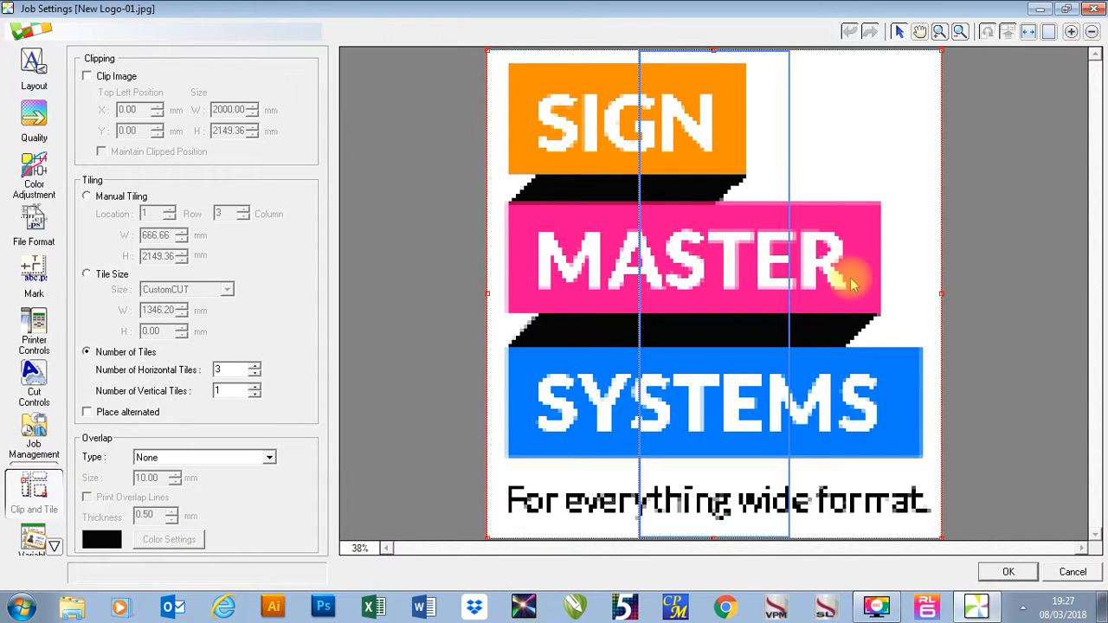
click(616, 253)
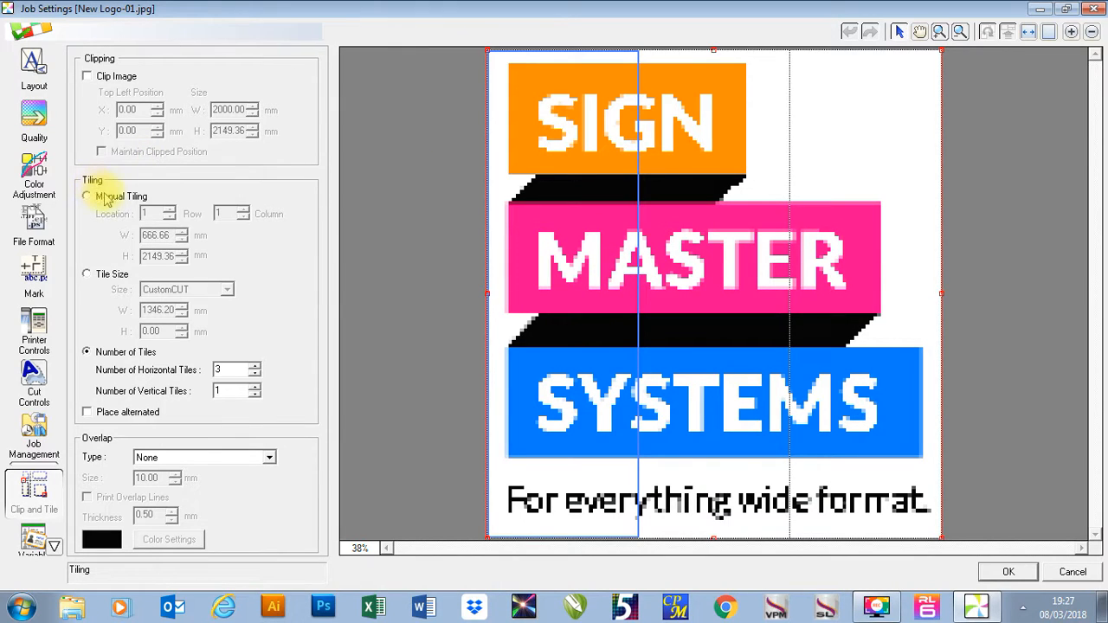
Switch to Manual Tiling and set the first column's tile width to 700 mm.
click(101, 197)
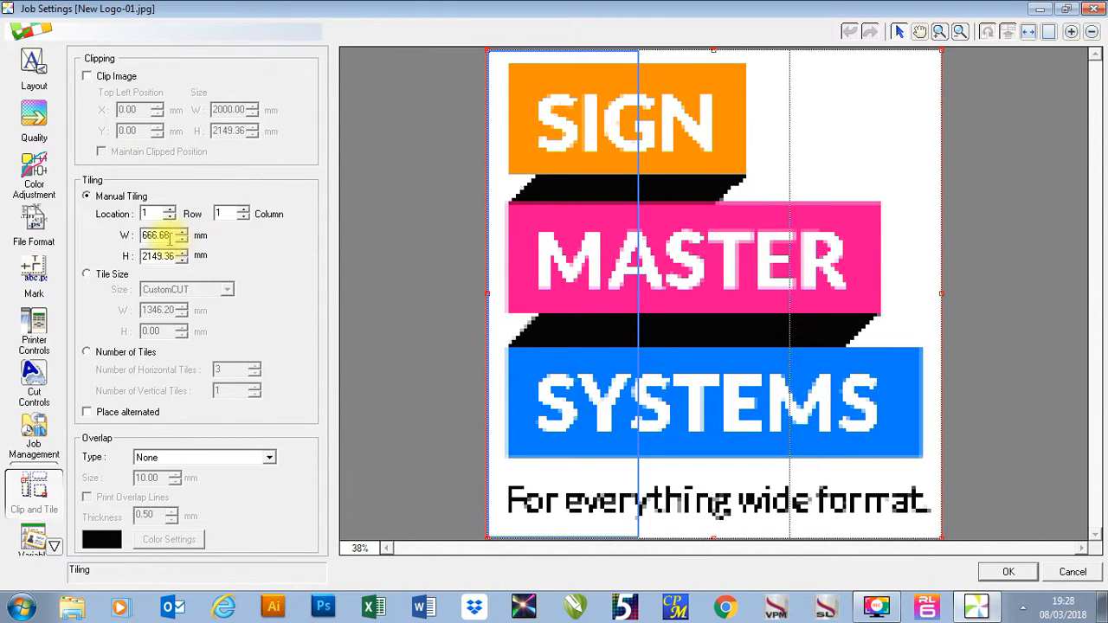
drag(168, 235, 108, 241)
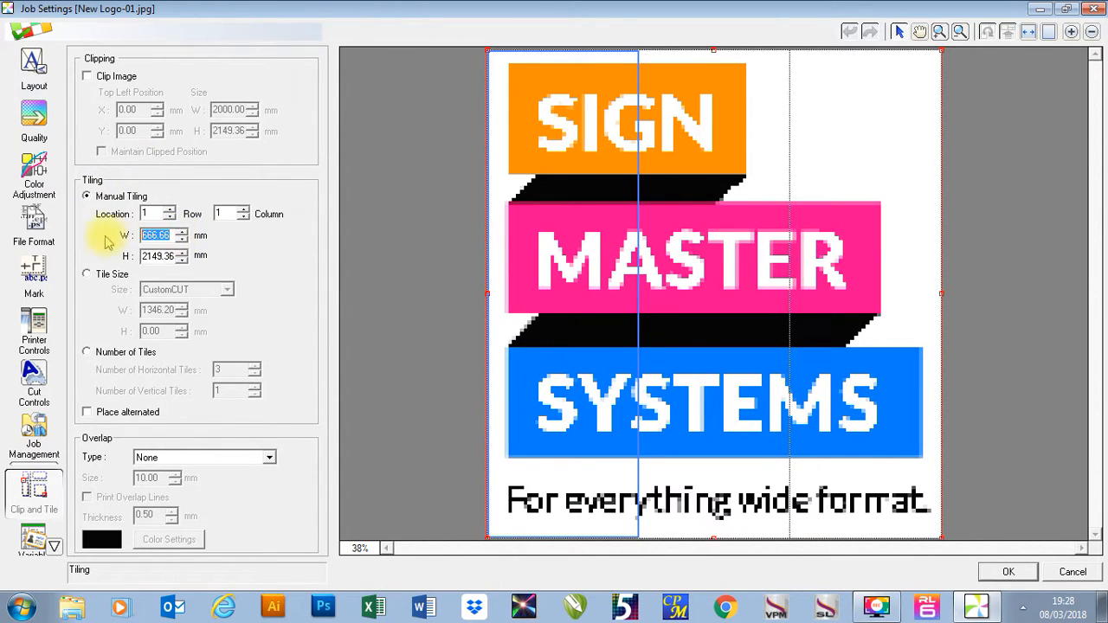
text(70)
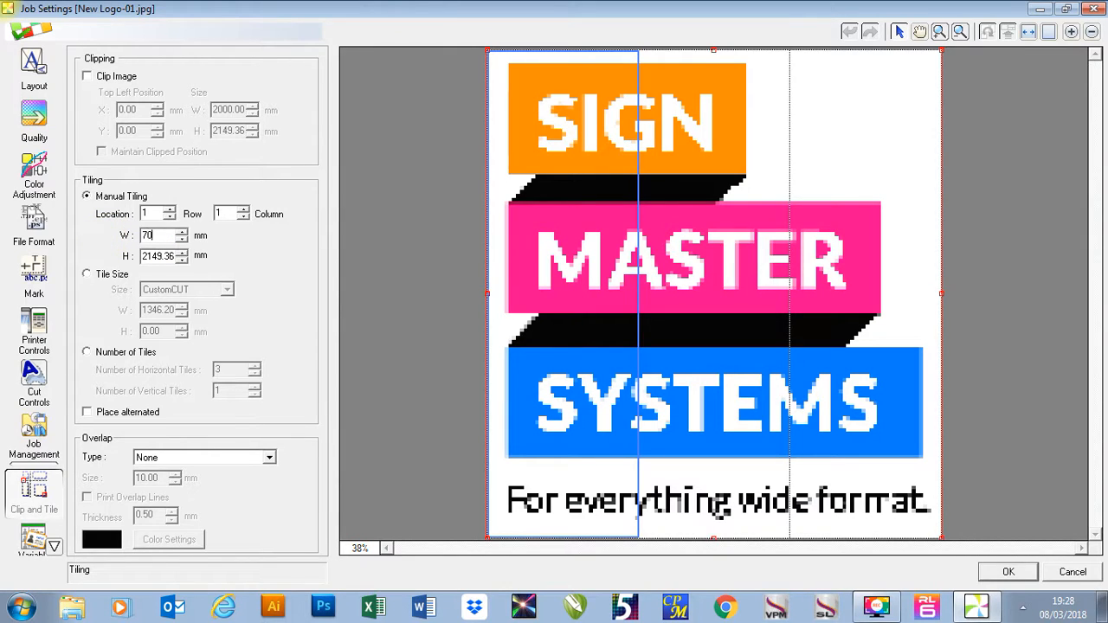
text(0)
key(Return)
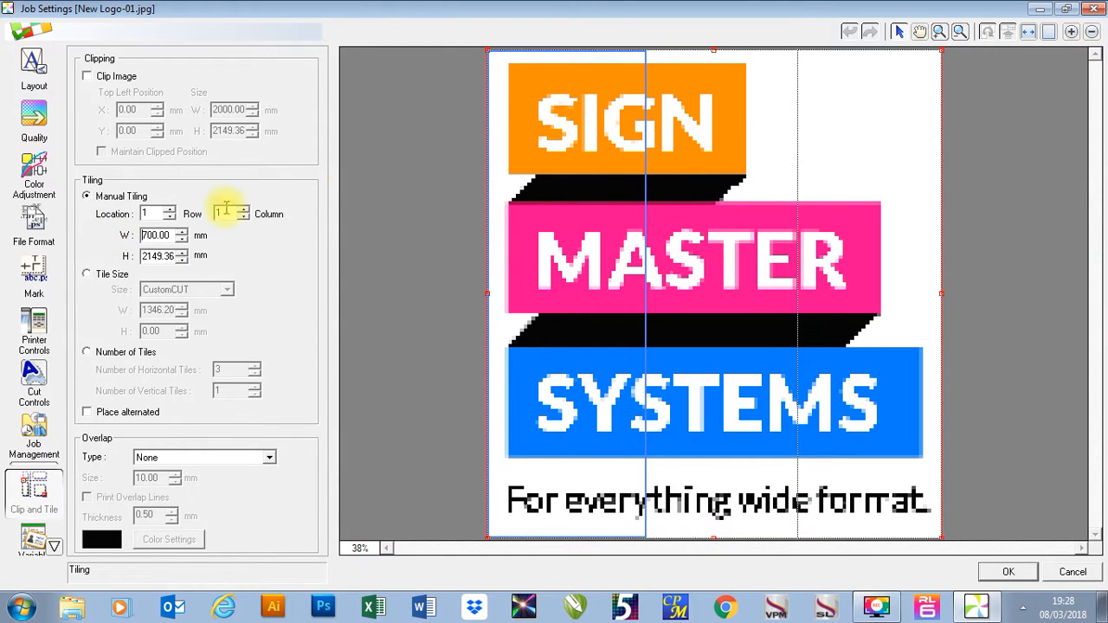
Set the second column's tile width to 100 mm.
click(732, 313)
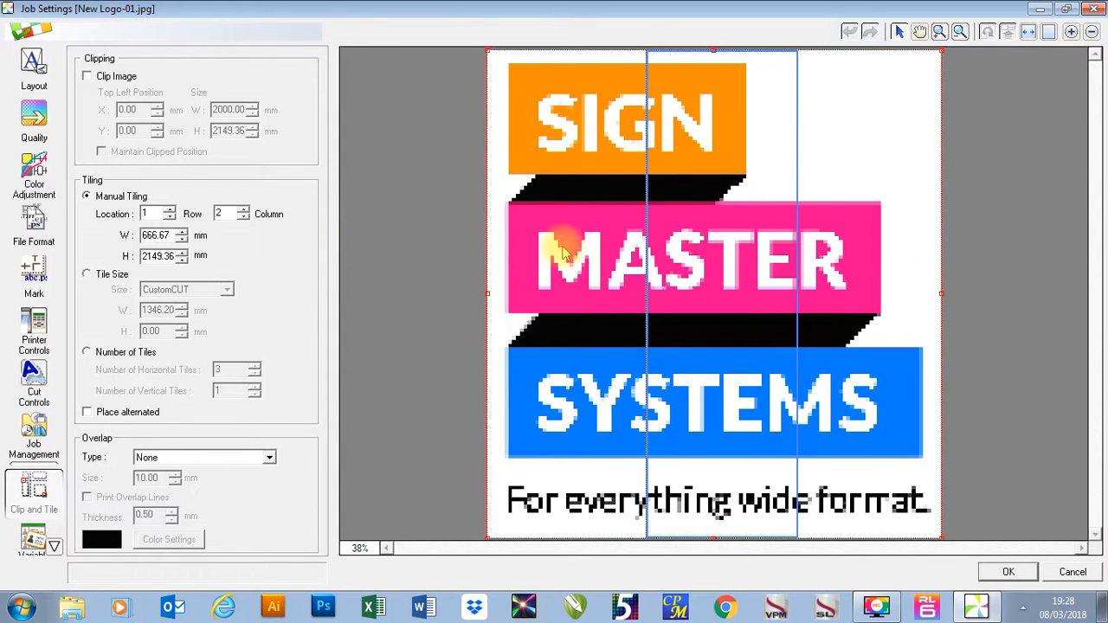
double_click(158, 236)
text(100)
key(Return)
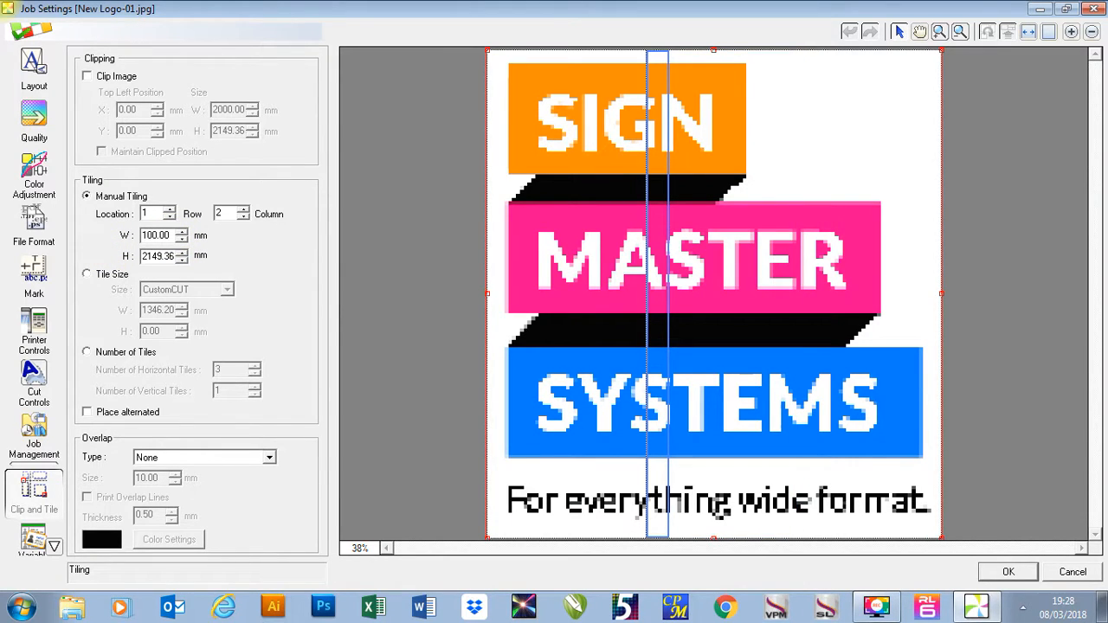
Select the third column's tile and check its width.
click(779, 248)
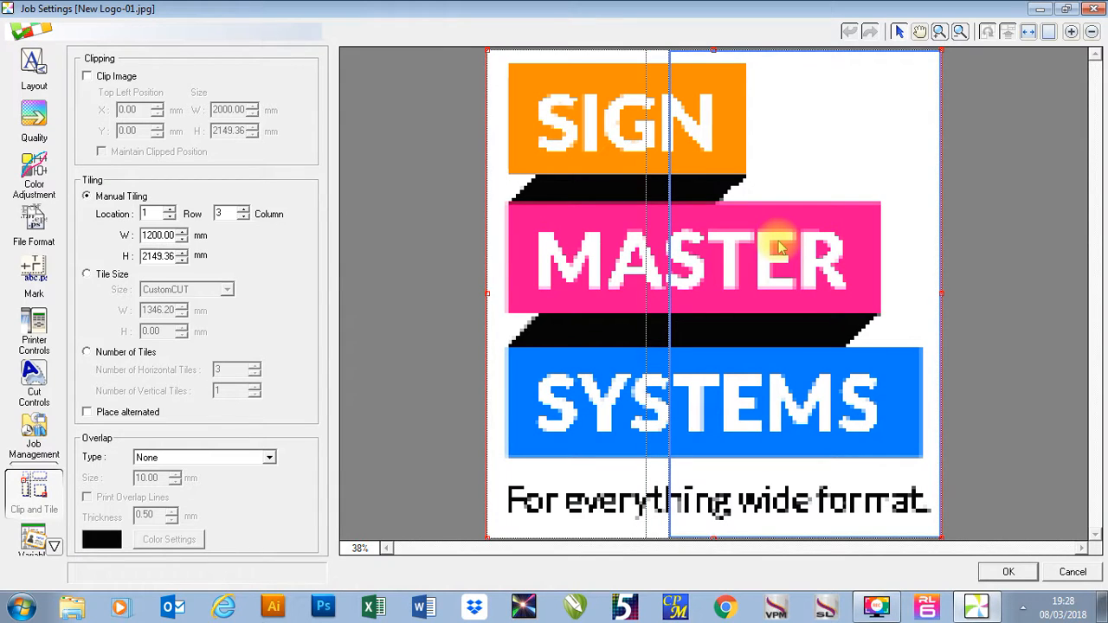
click(155, 236)
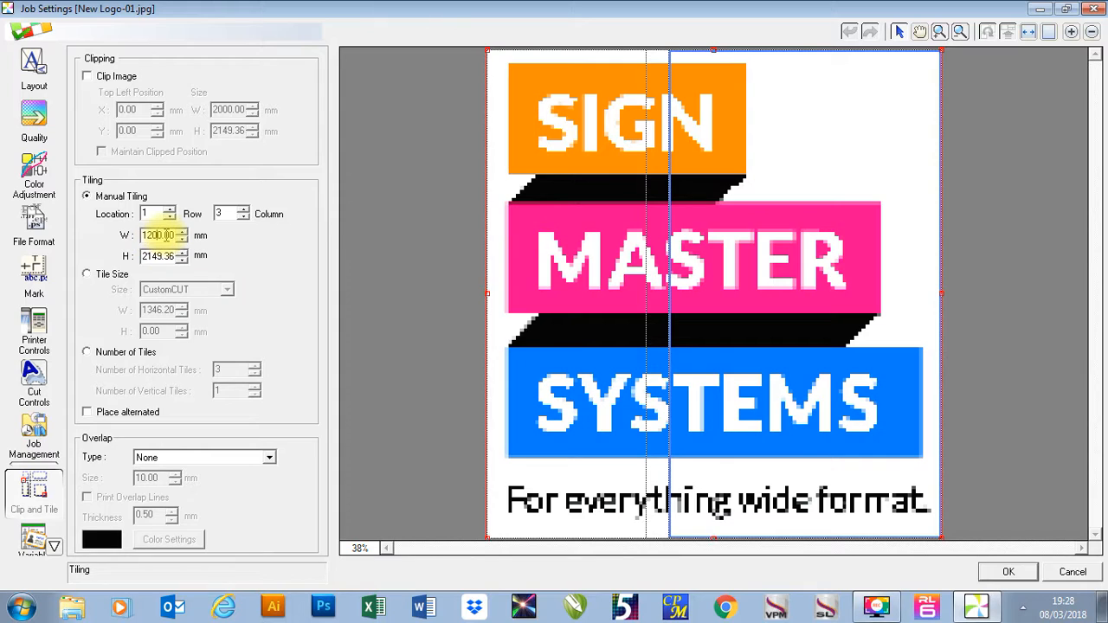
double_click(164, 234)
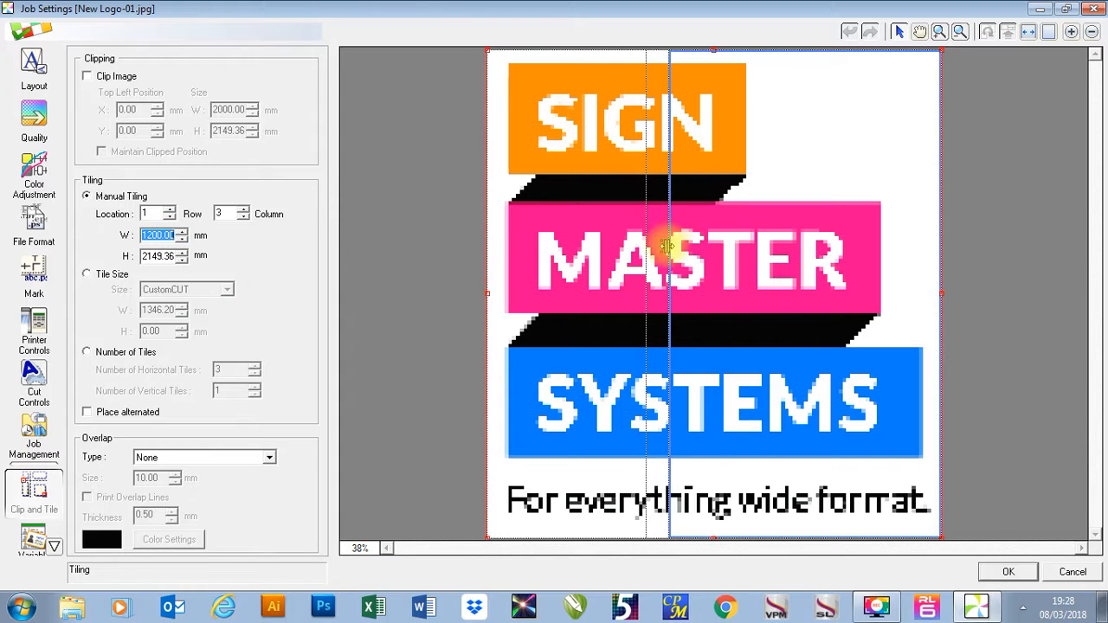
click(669, 247)
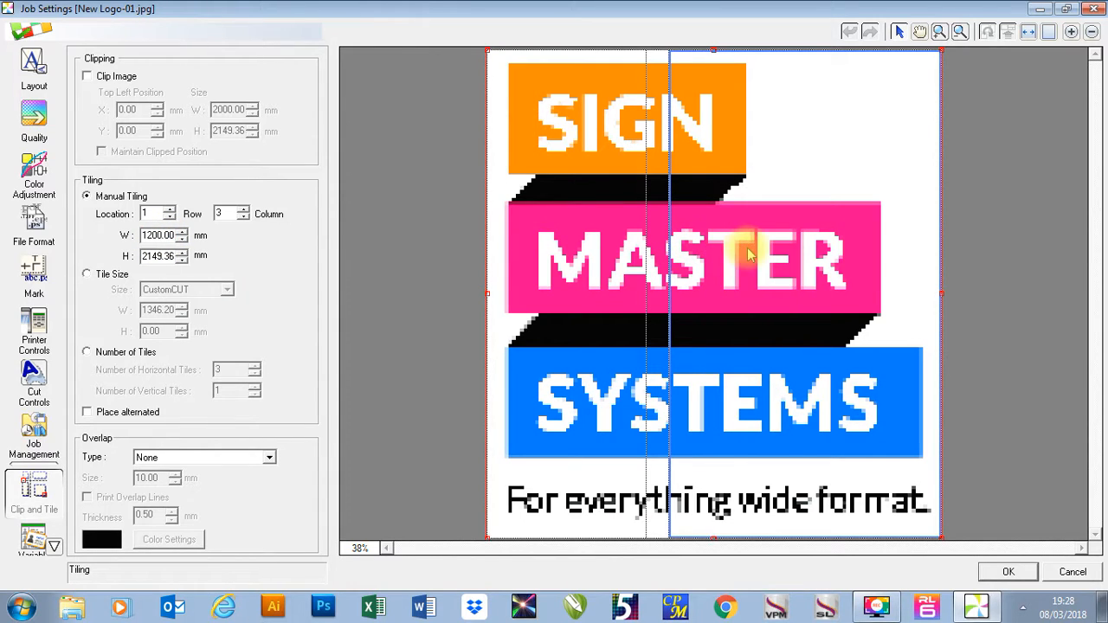
Move the first vertical tile boundary so the second column is about 382 mm wide, and the second boundary so the third is about 804 mm.
drag(649, 309, 582, 310)
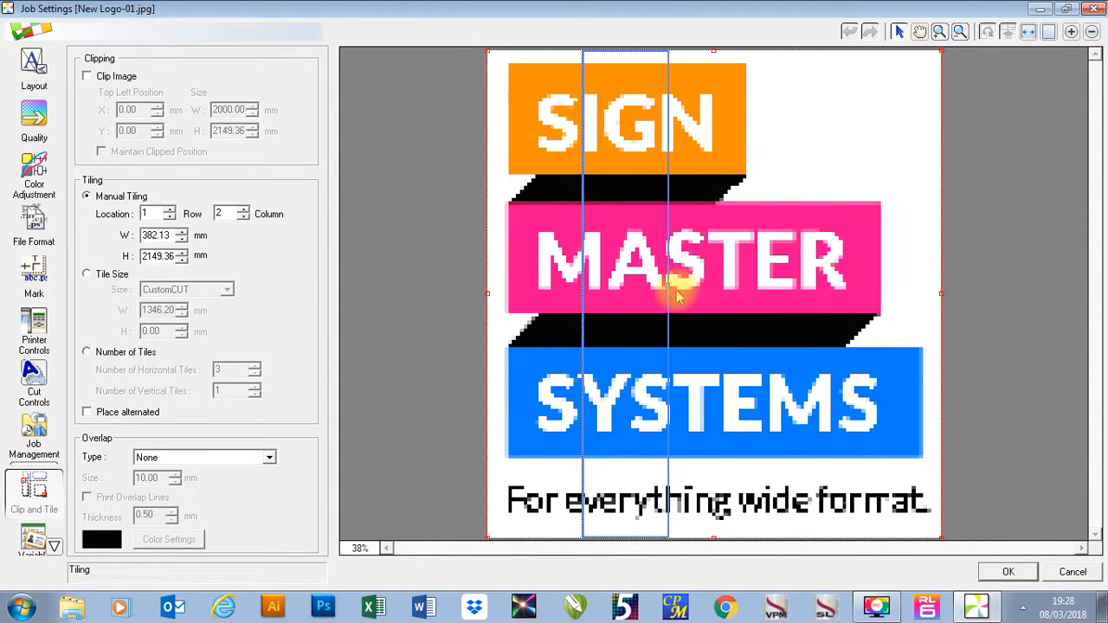
drag(667, 291, 759, 282)
click(788, 291)
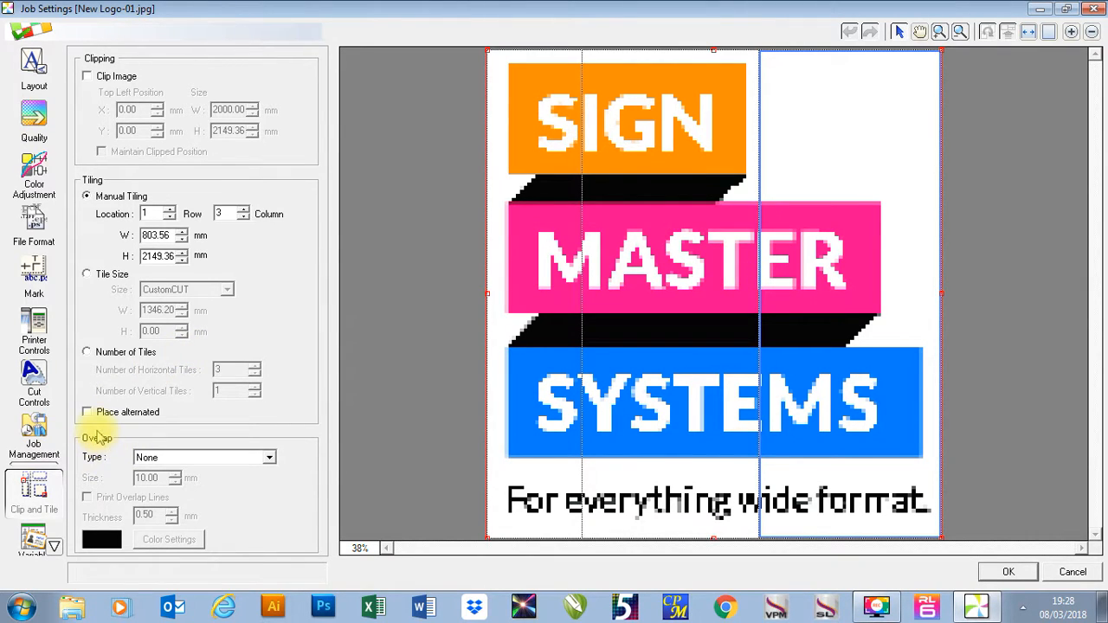
Set the tile overlap to ALL Corners with a 20 mm size and turn on Print Overlap Lines.
click(177, 459)
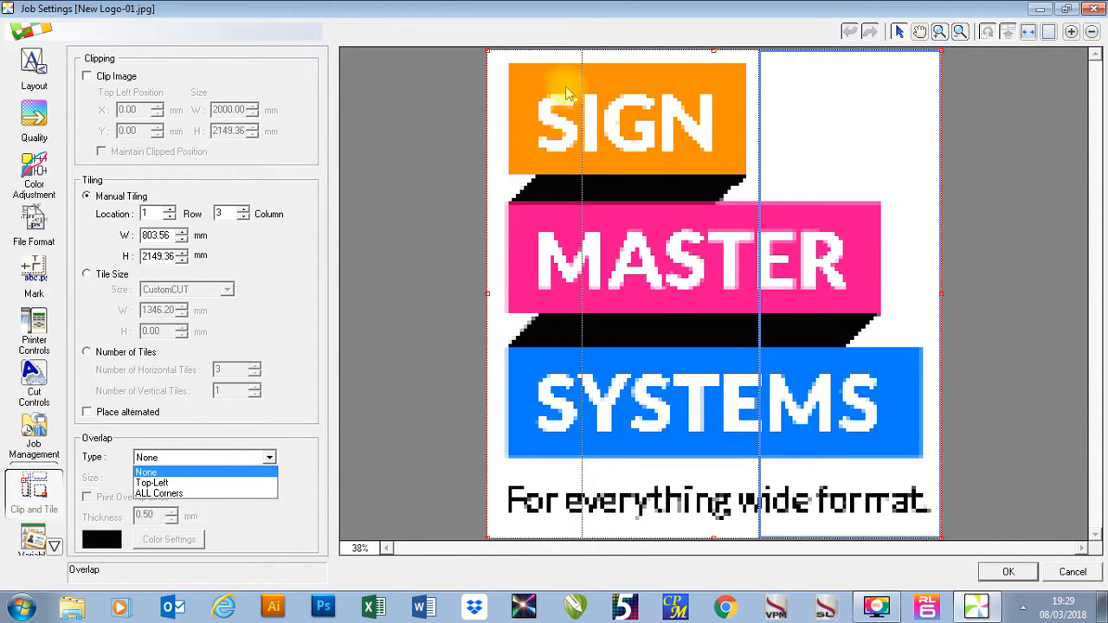
click(155, 493)
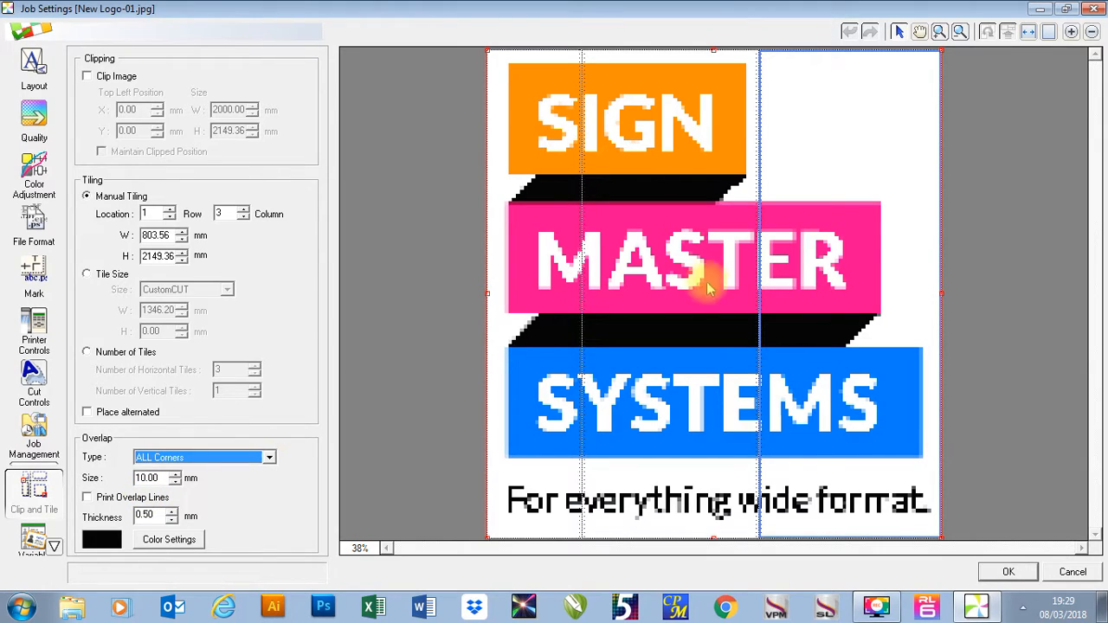
double_click(159, 478)
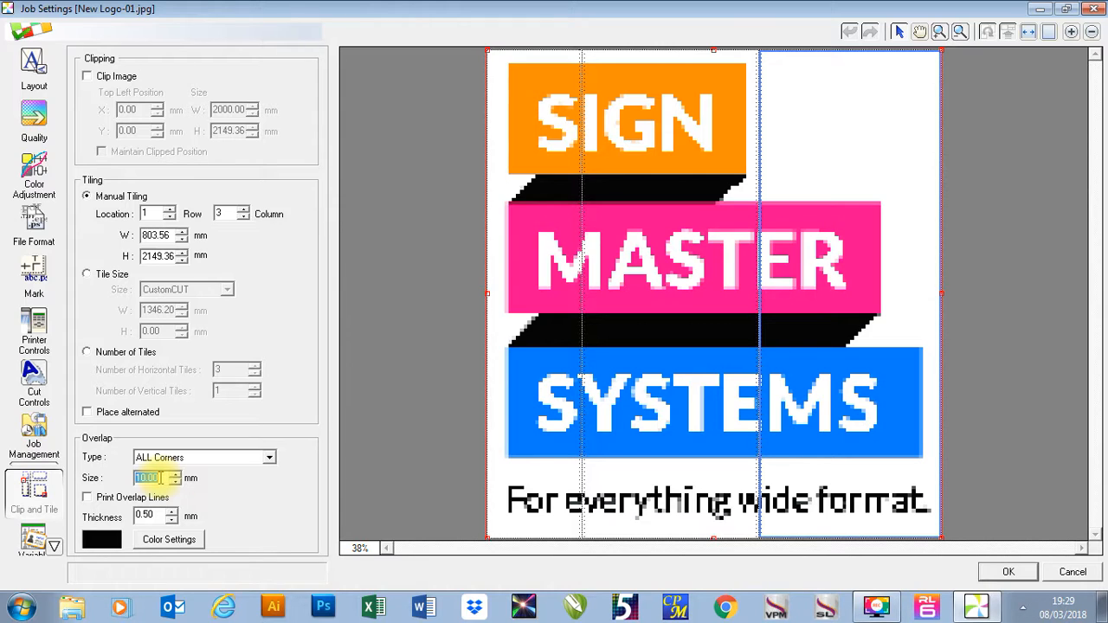
text(2)
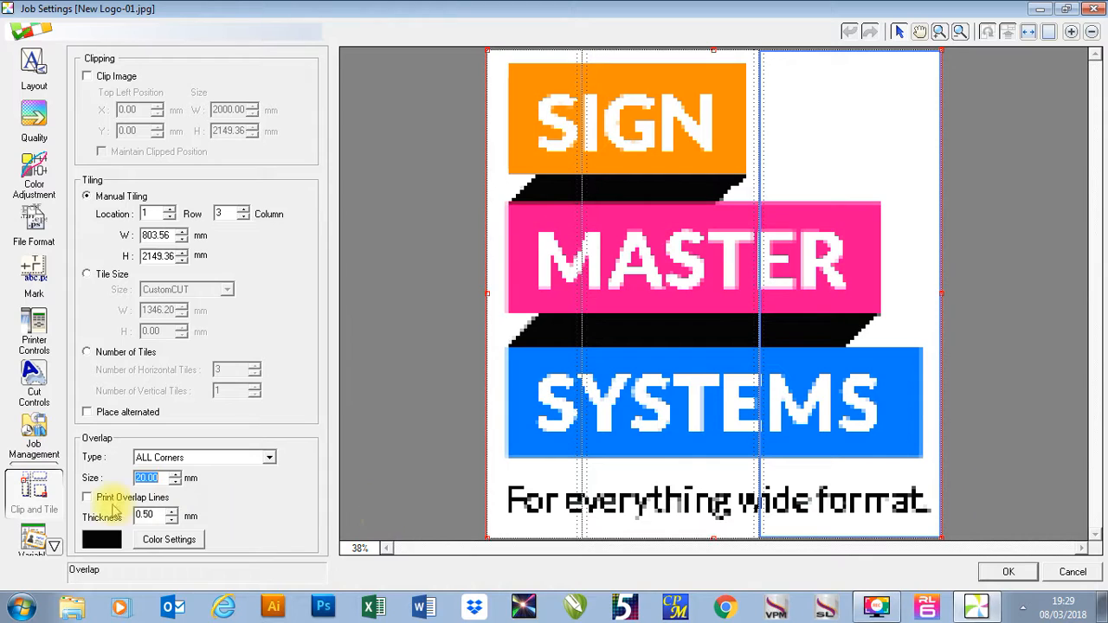
click(90, 494)
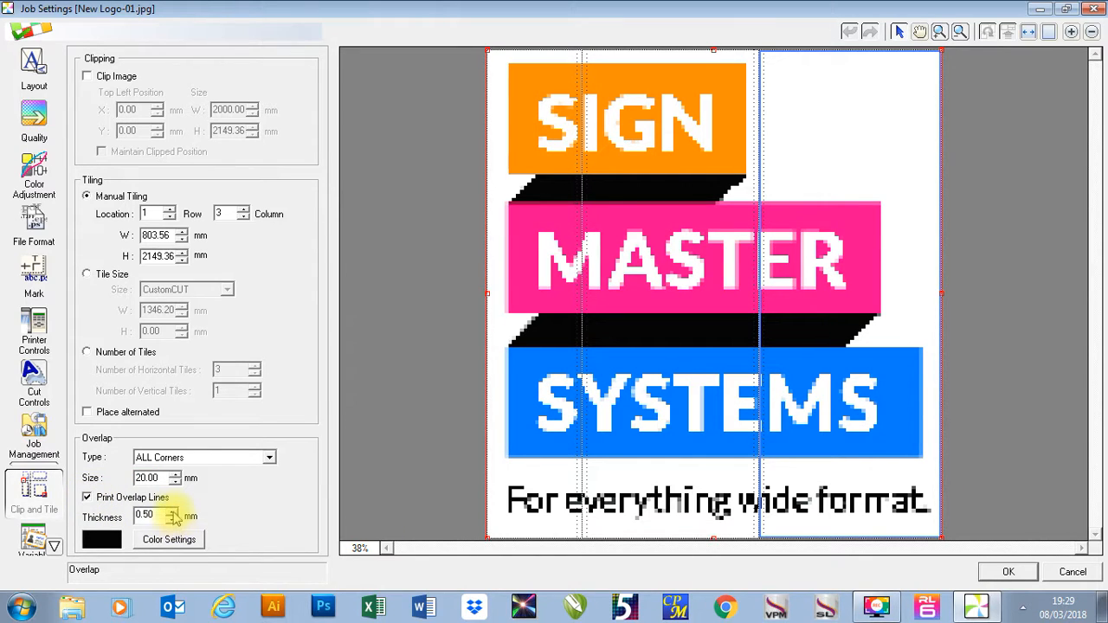
click(156, 539)
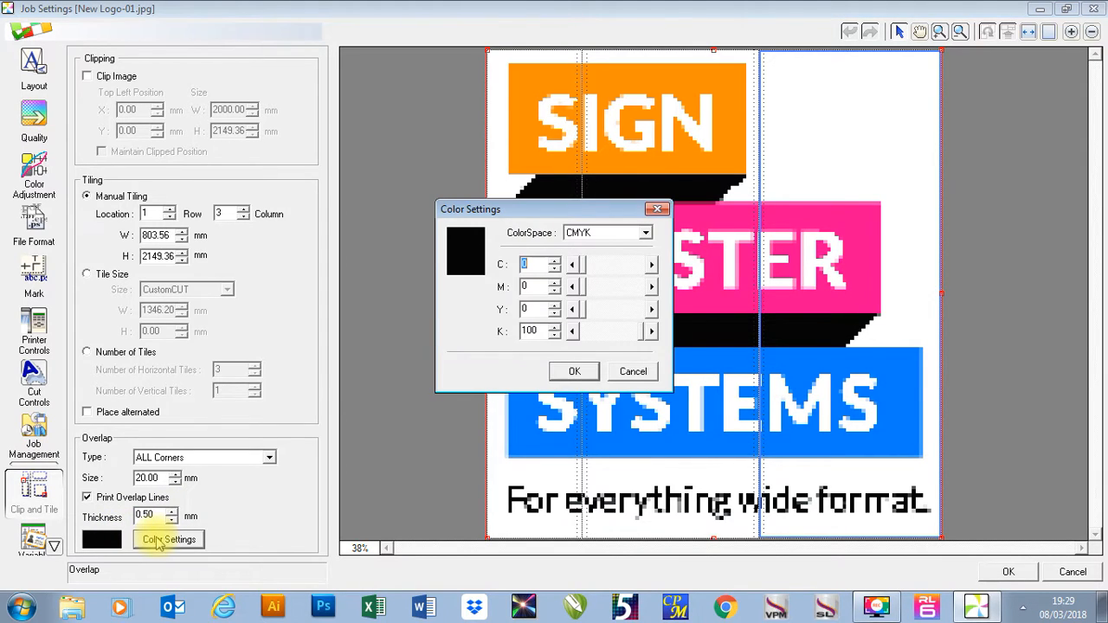
click(606, 334)
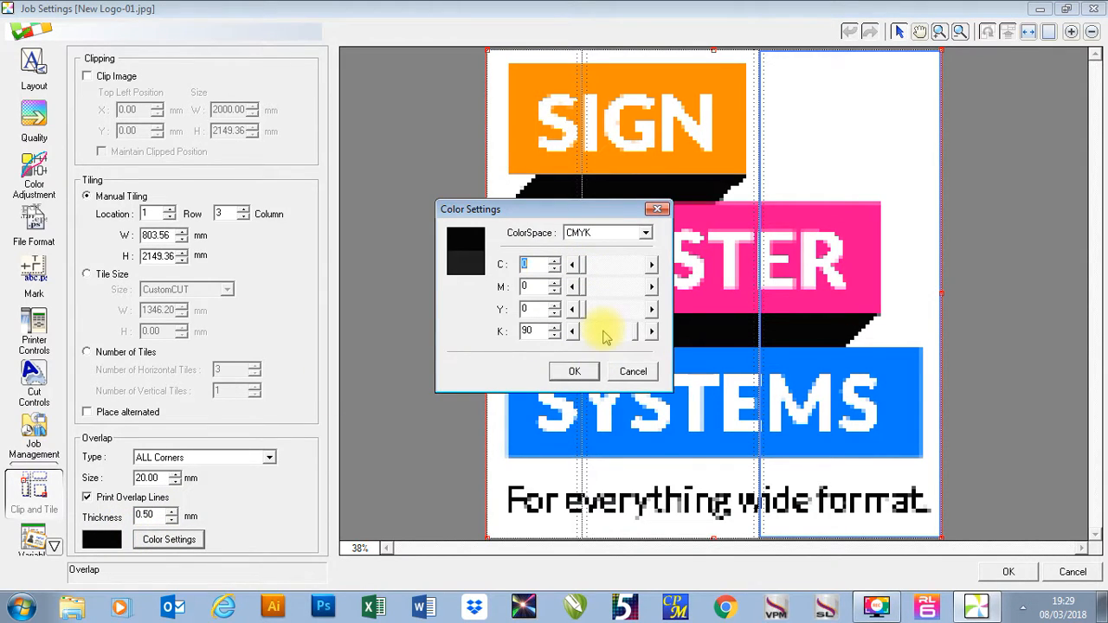
click(606, 334)
click(606, 334)
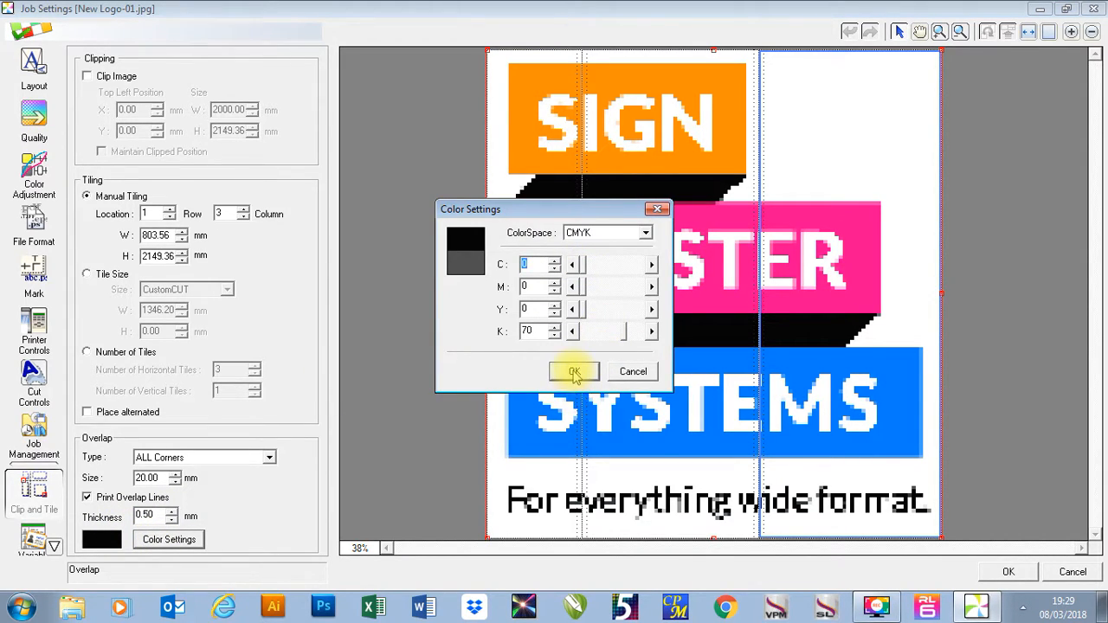
click(625, 374)
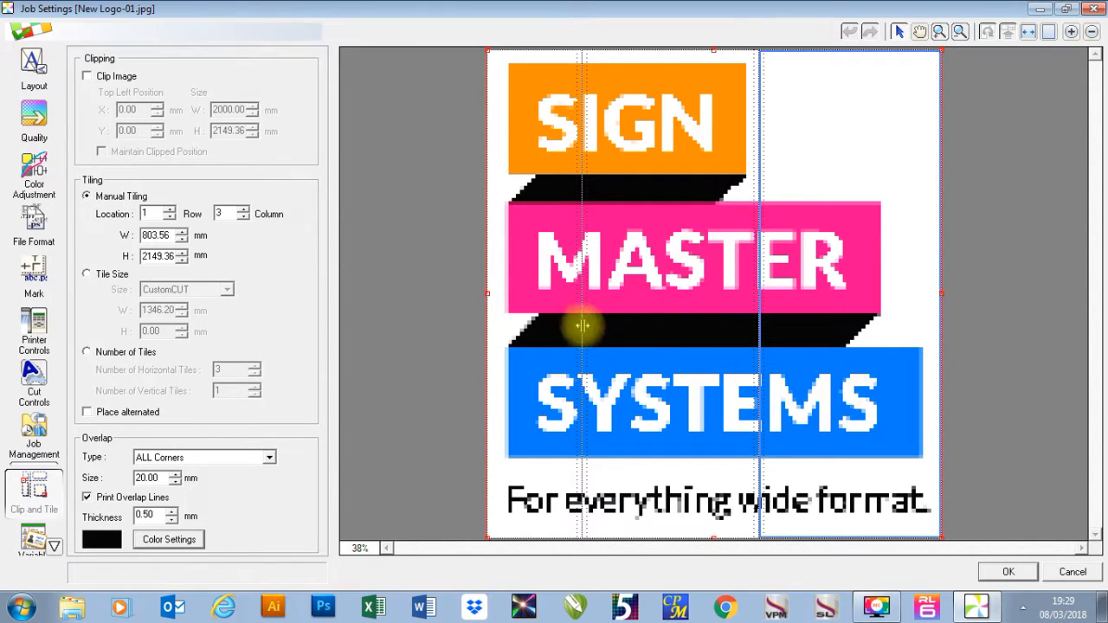
Apply the job settings for the tiled logo.
click(1008, 572)
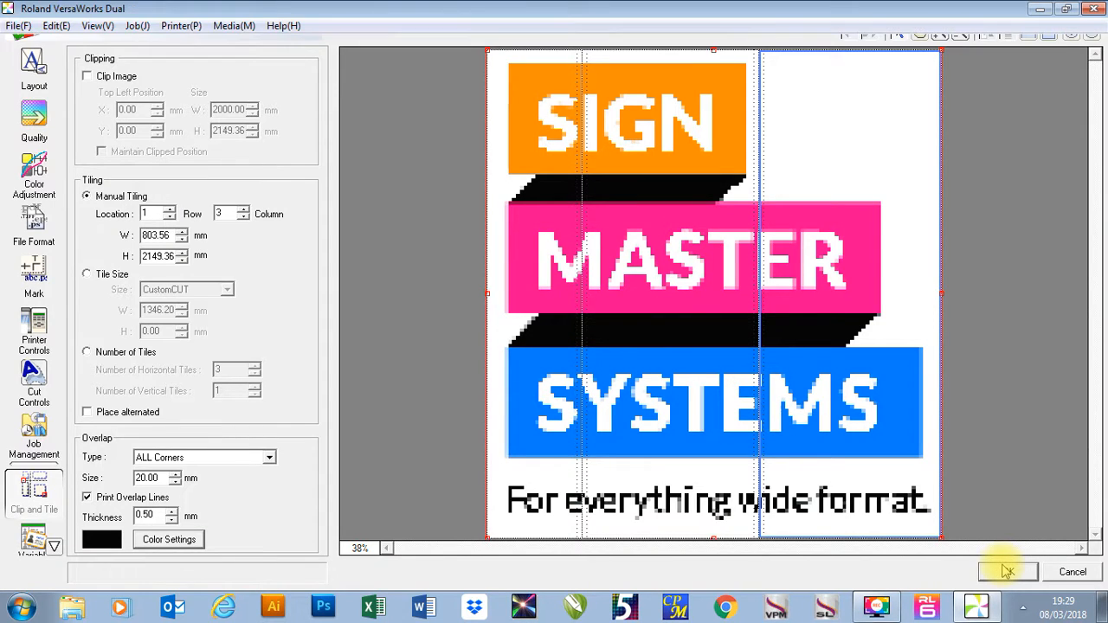